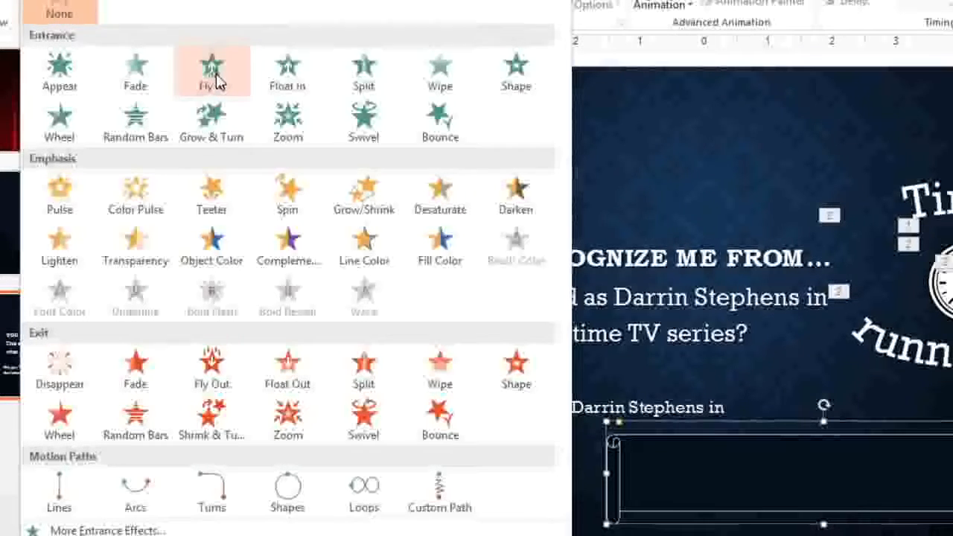
Apply a Fly In entrance animation coming From Right to the empty horizontal scroll shape
left_click(214, 75)
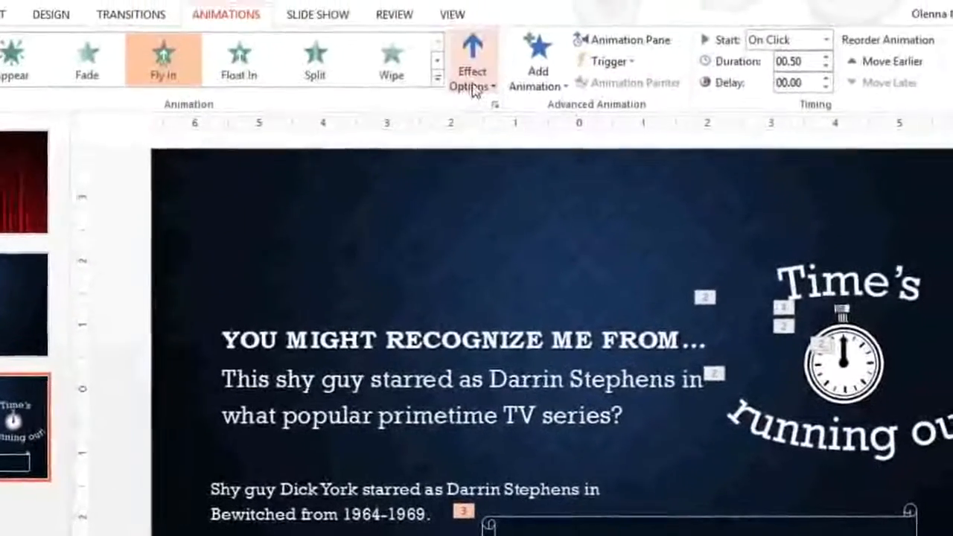
left_click(483, 79)
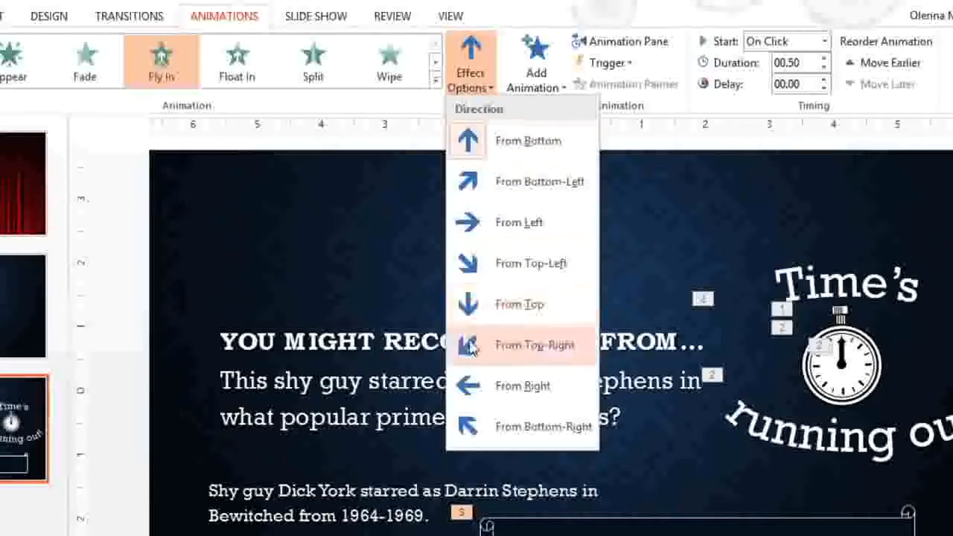
left_click(468, 386)
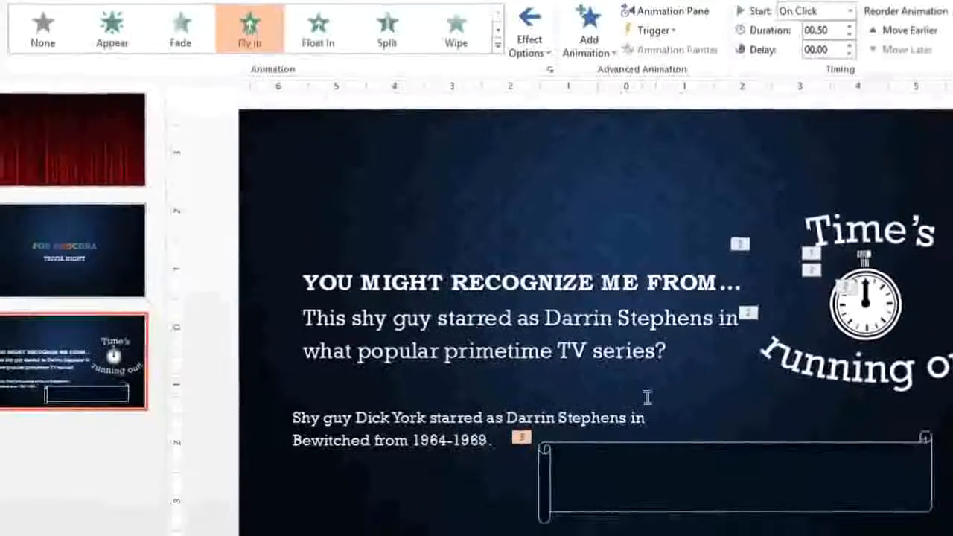
Add a Pulse emphasis animation to the horizontal scroll shape, keeping its existing Fly In effect
left_click(694, 442)
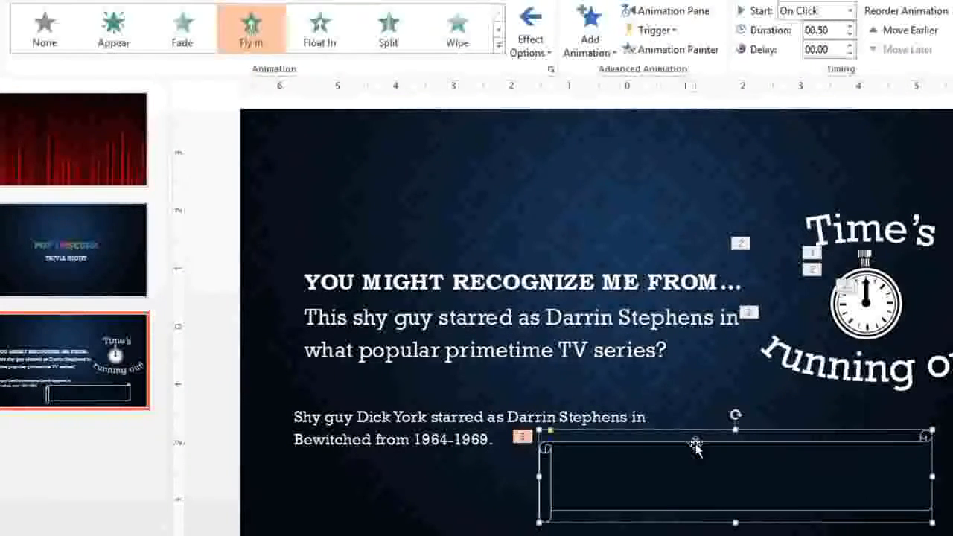
left_click(499, 47)
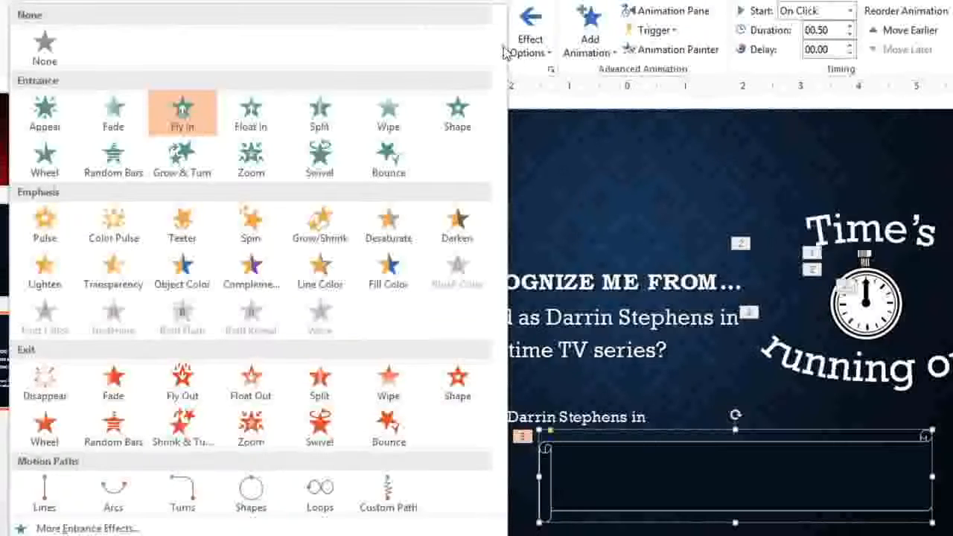
left_click(551, 100)
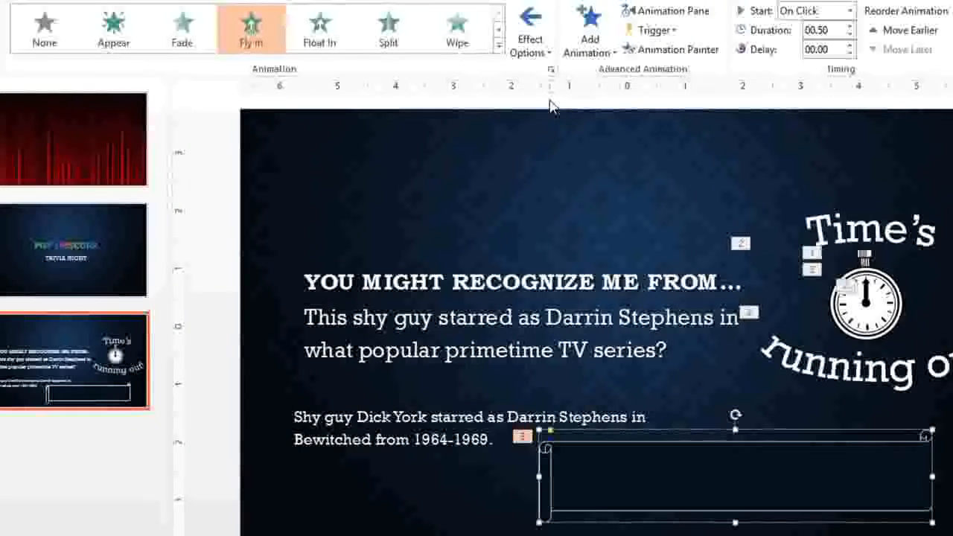
left_click(570, 56)
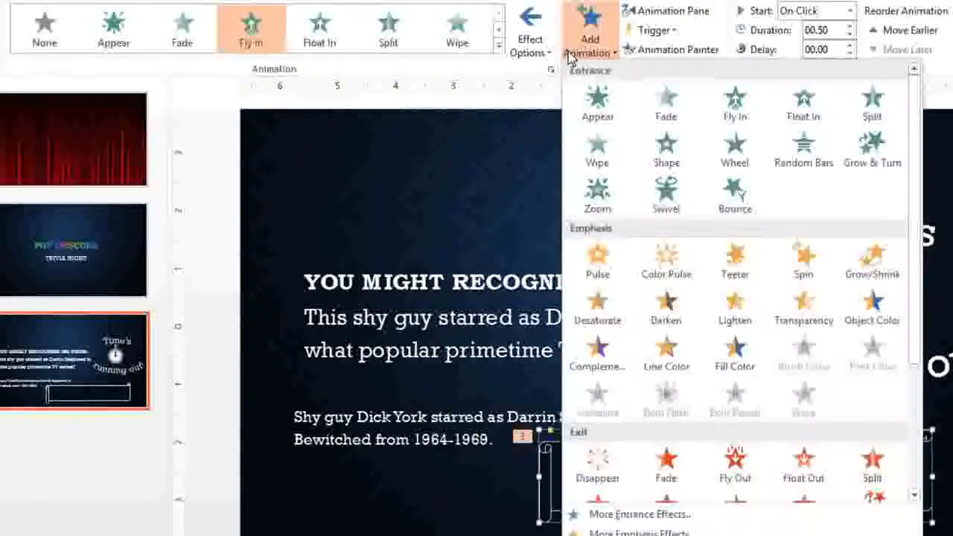
left_click(588, 251)
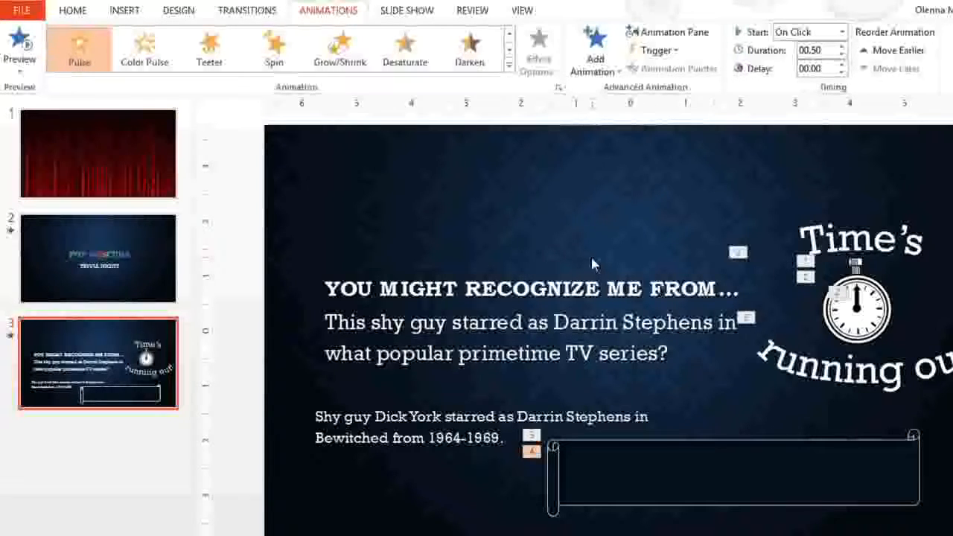
Copy the scroll's animations to the answer text below the question with Animation Painter, and move the scroll so it frames that text
left_click(398, 415)
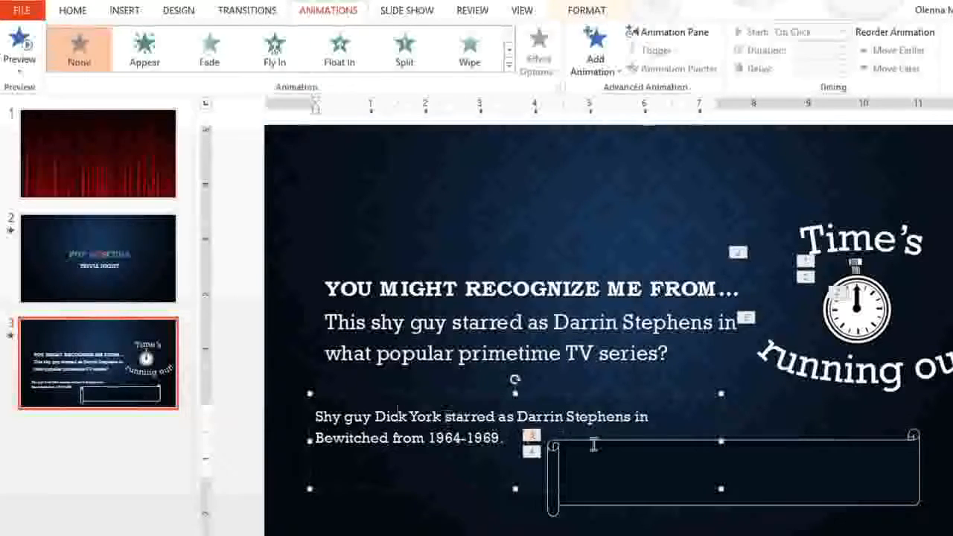
left_click(745, 469, "shift")
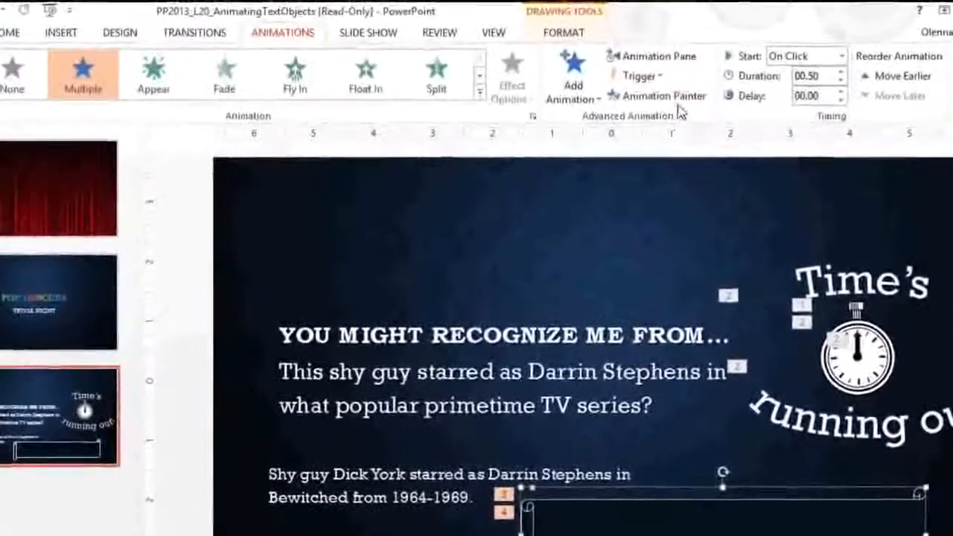
left_click(683, 103)
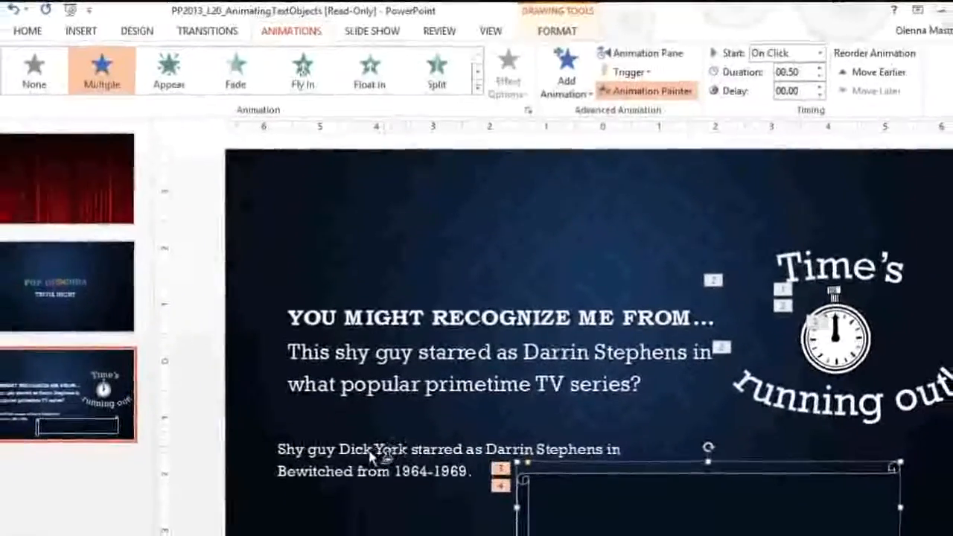
left_click(367, 470)
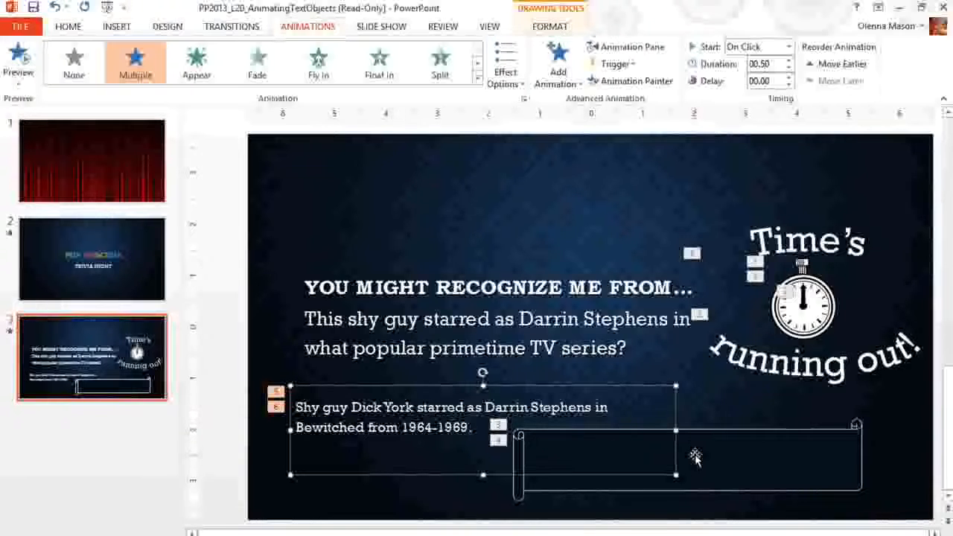
left_click_drag(695, 458, 459, 414)
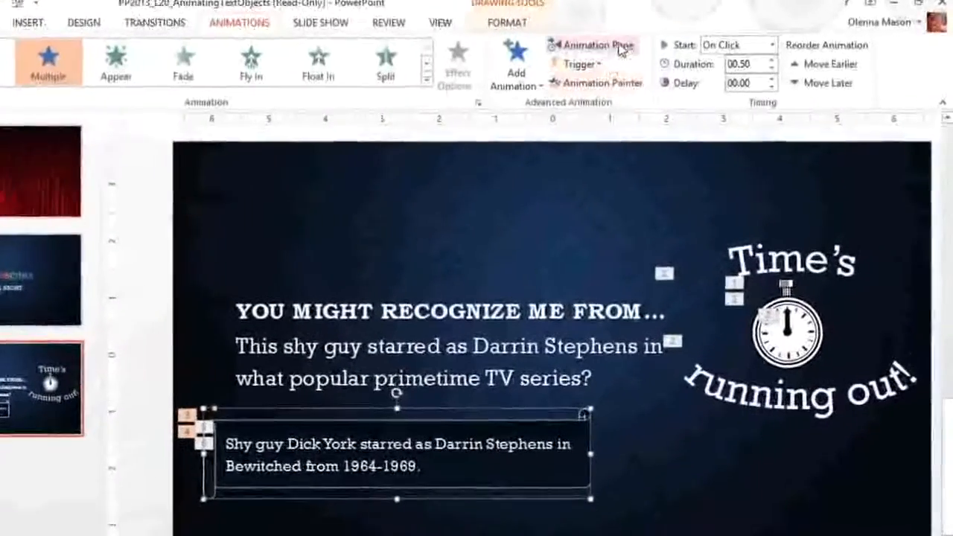
In the Animation Pane, move the Clock Hand's Spin effect below its entrance effect and set it to Start After Previous
left_click(618, 46)
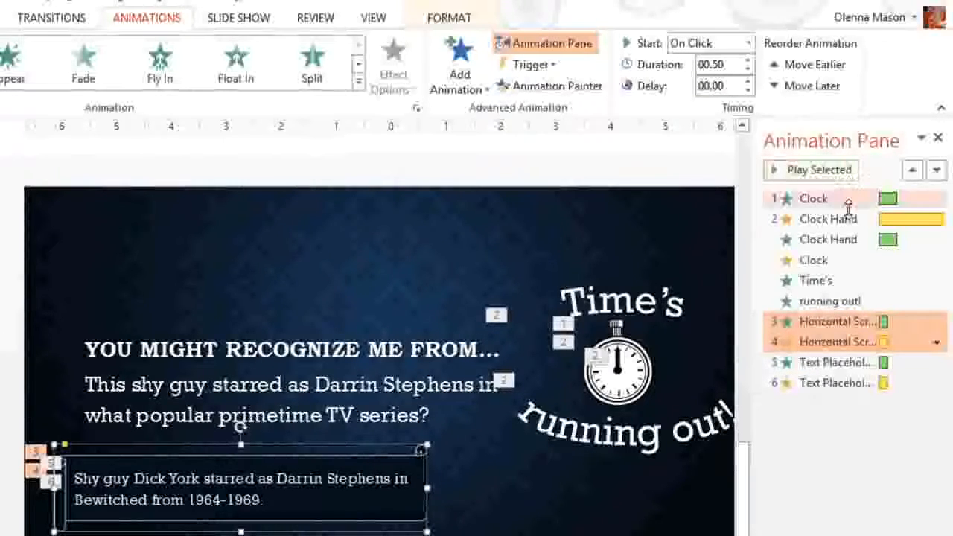
left_click(850, 223)
left_click_drag(851, 223, 842, 240)
left_click(938, 241)
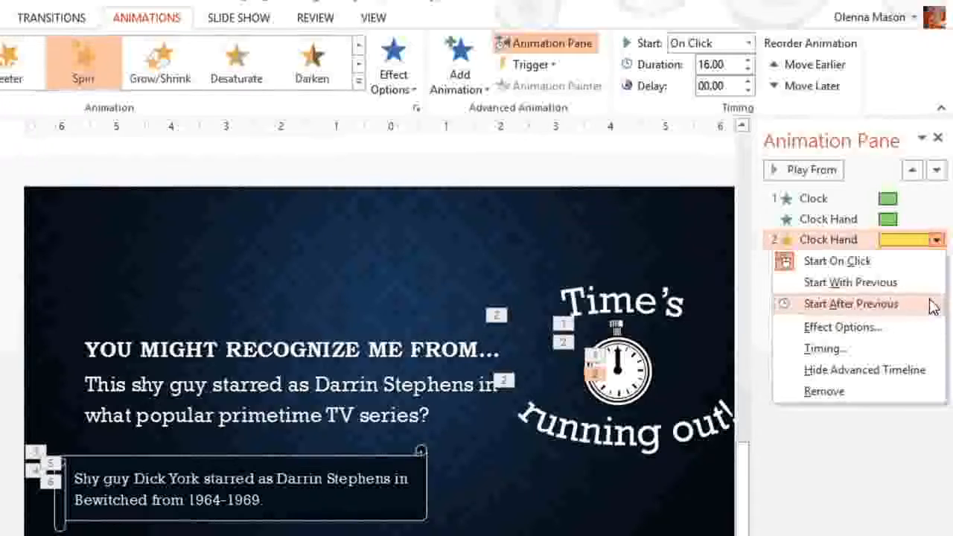
left_click(933, 305)
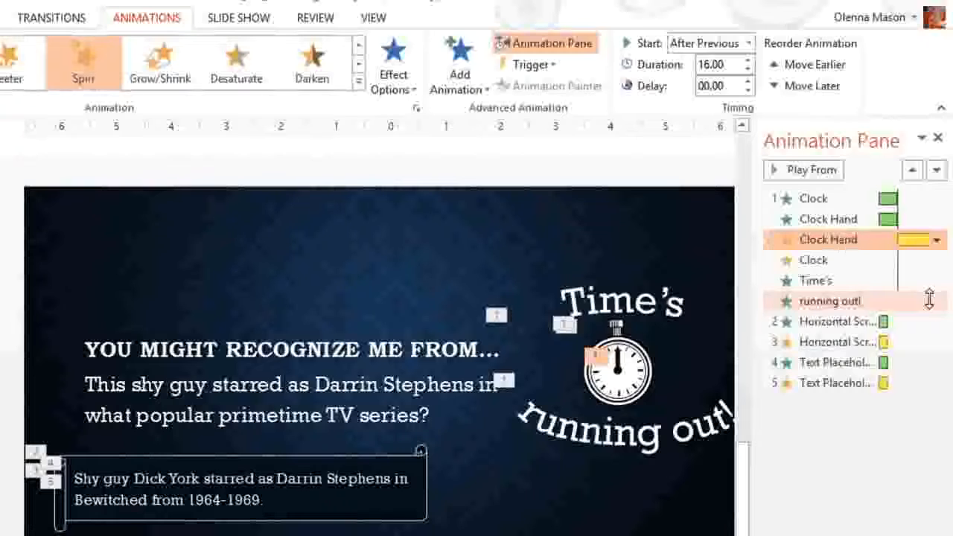
Set the answer text placeholder's Fly In animation to Start After Previous
left_click(907, 363)
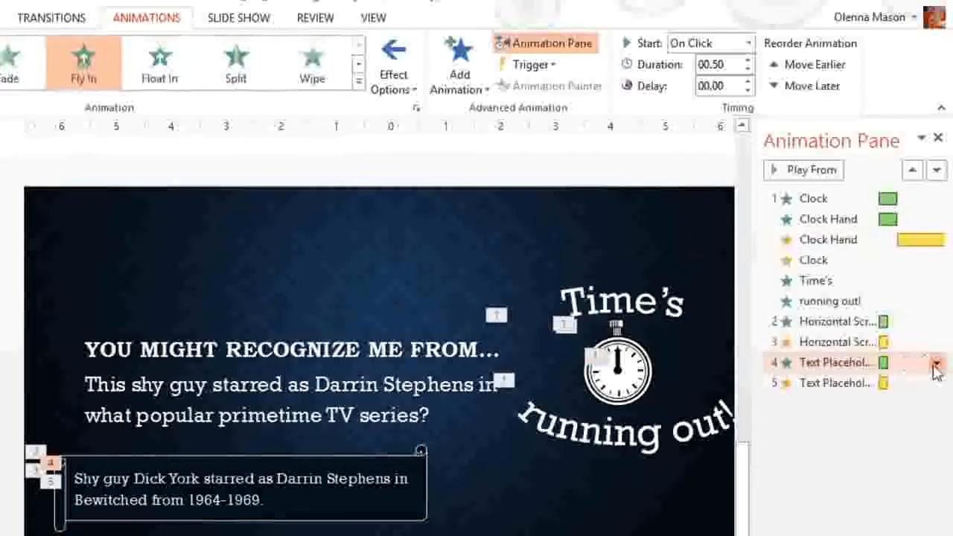
left_click(937, 364)
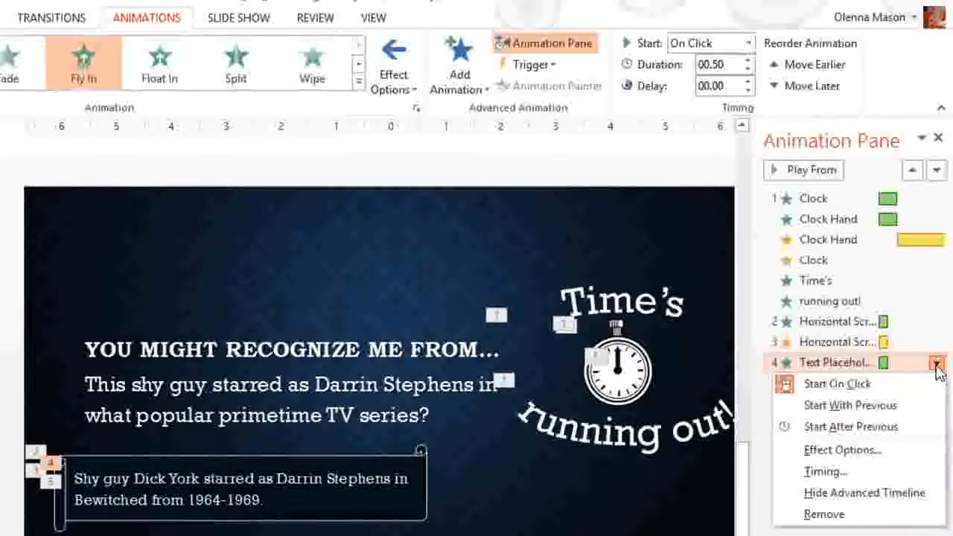
left_click(936, 427)
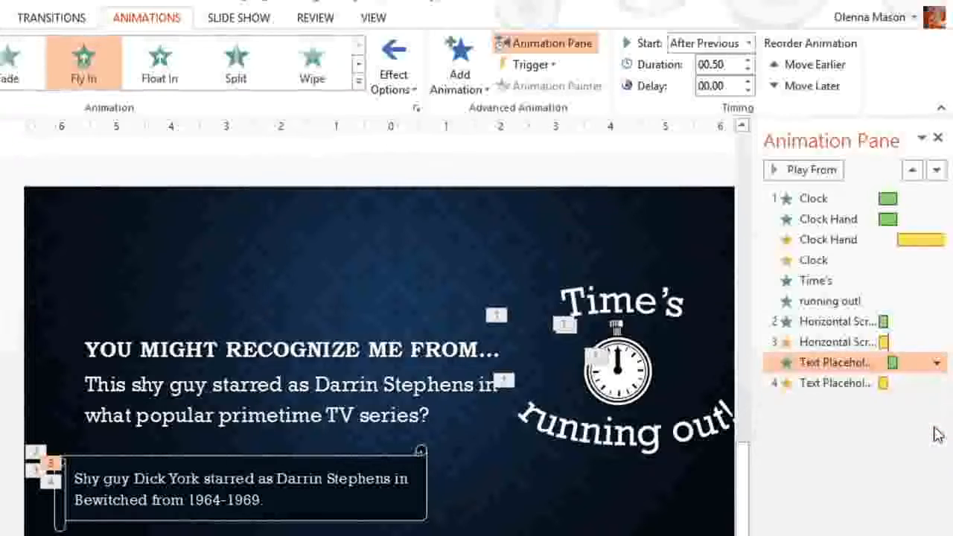
Set a 3-second delay in the timing options of the answer text's Fly In effect
left_click(936, 363)
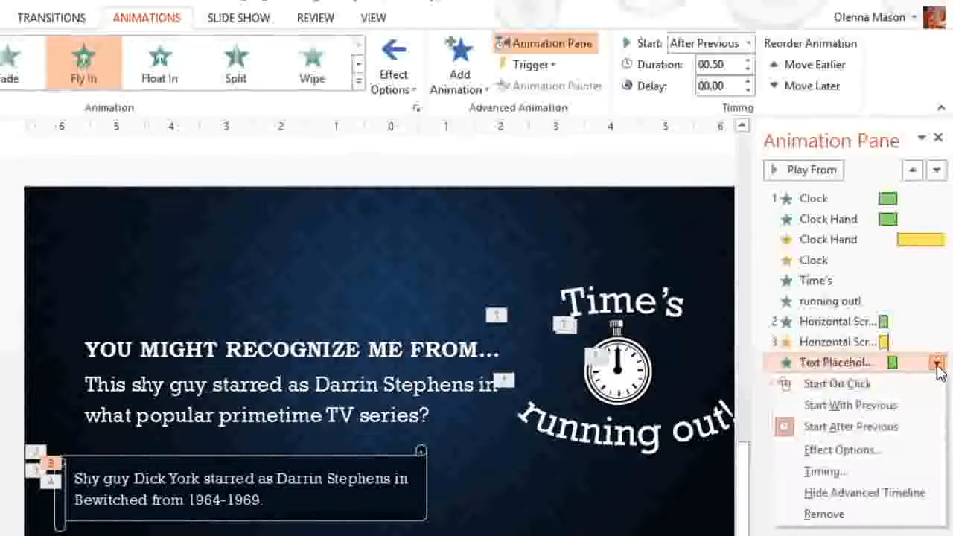
left_click(929, 451)
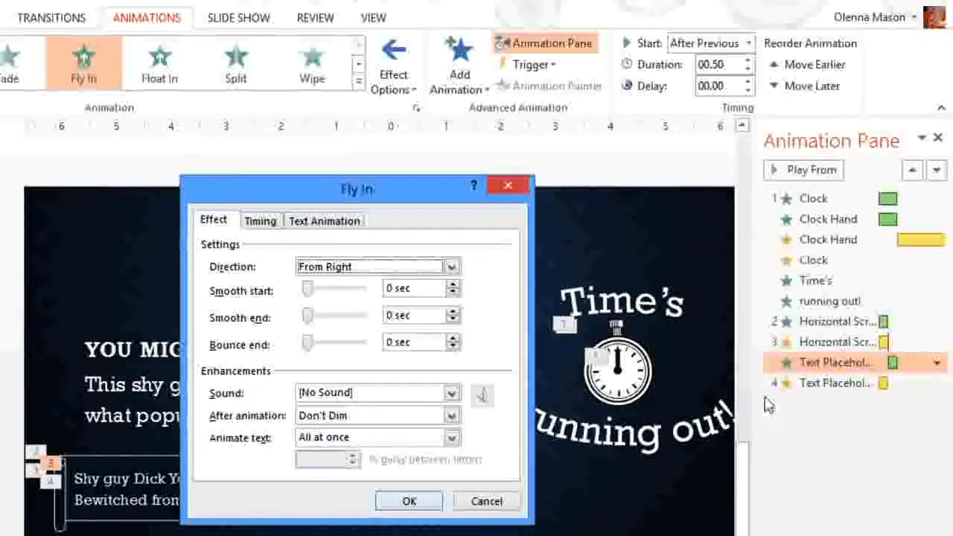
left_click(271, 225)
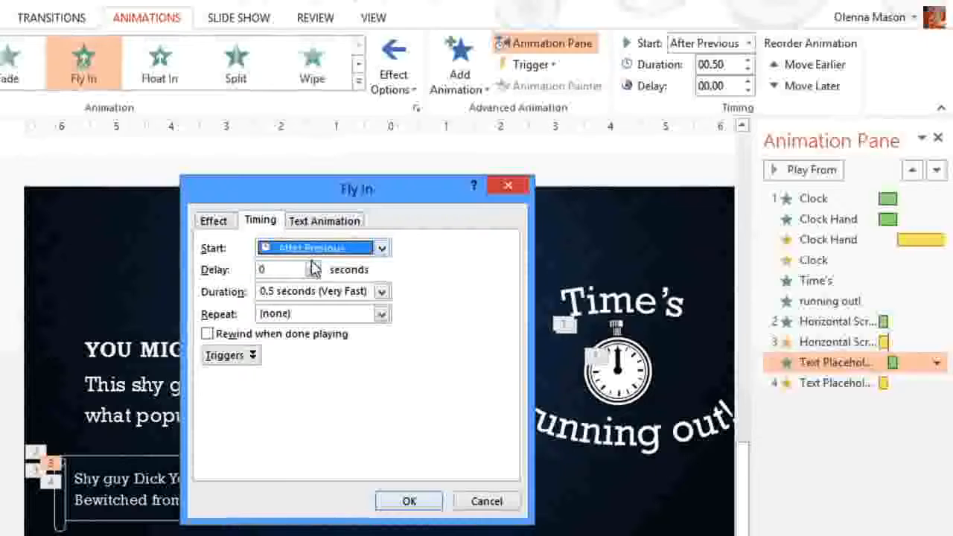
left_click(313, 265)
left_click(313, 265)
left_click(313, 266)
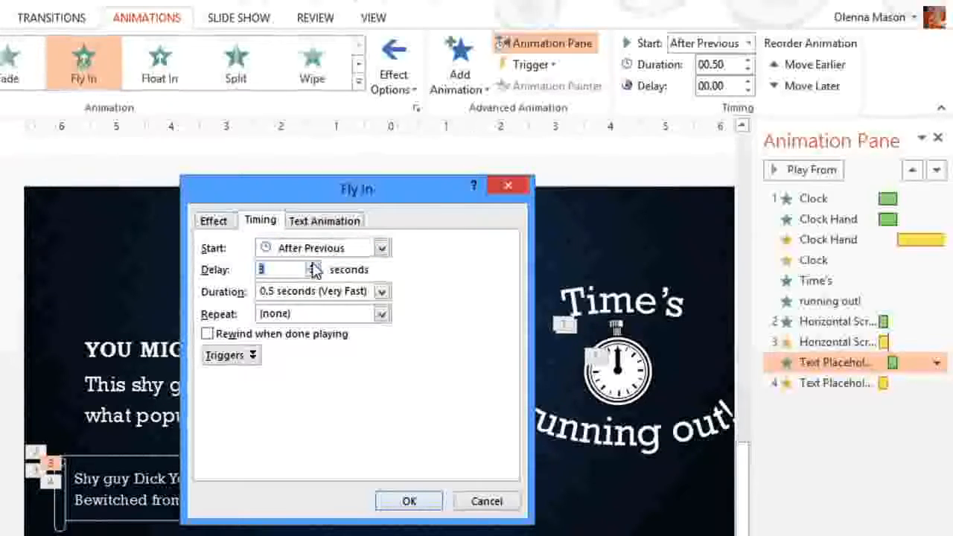
Make the answer text's Fly In effect animate By letter and apply the effect options
left_click(222, 225)
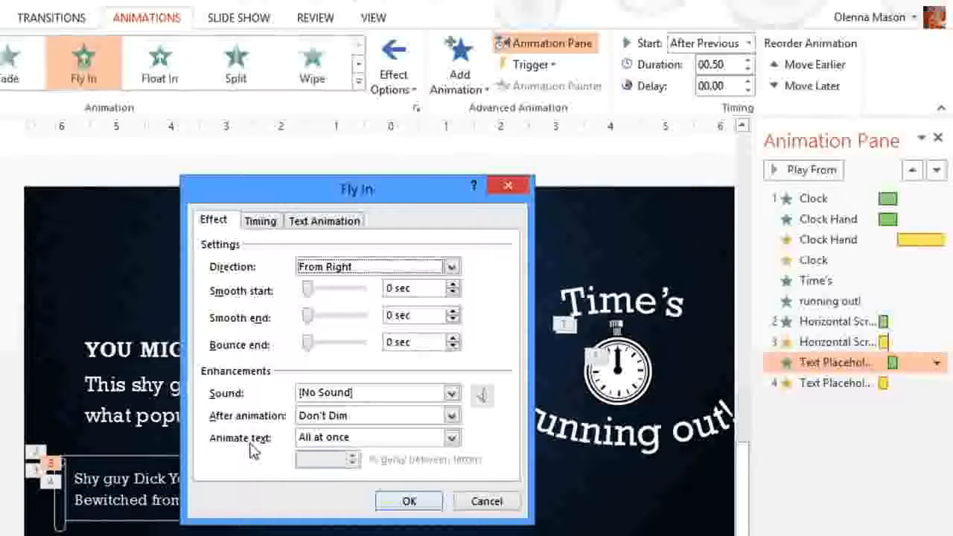
left_click(453, 441)
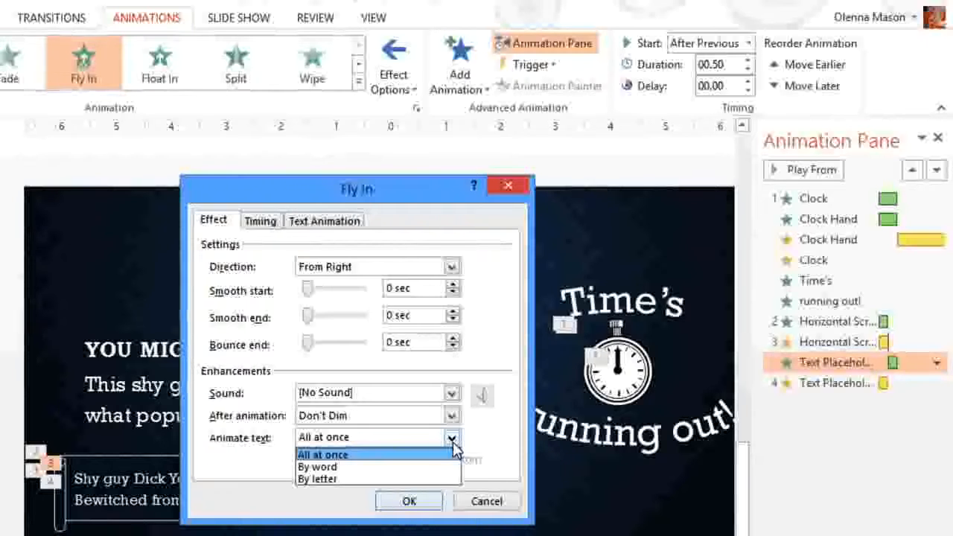
left_click(457, 485)
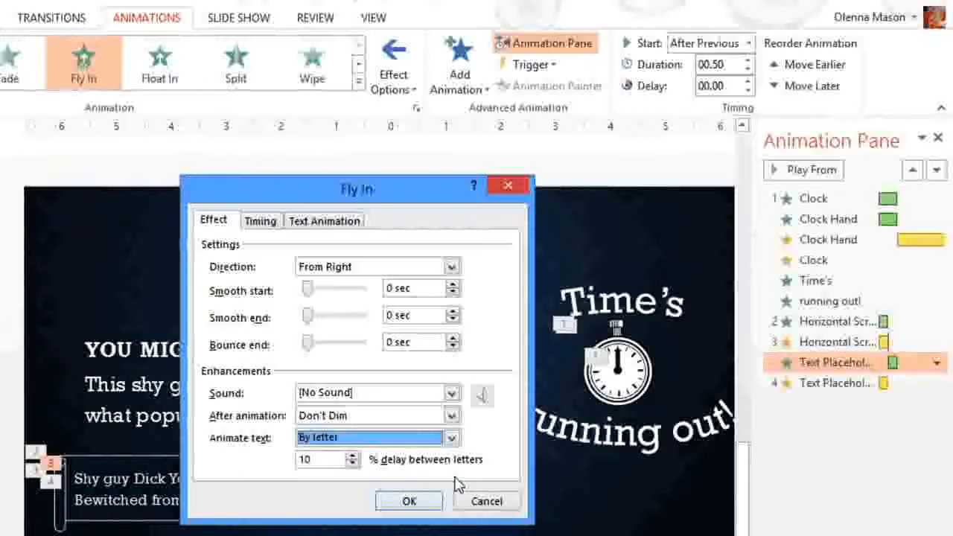
left_click(435, 502)
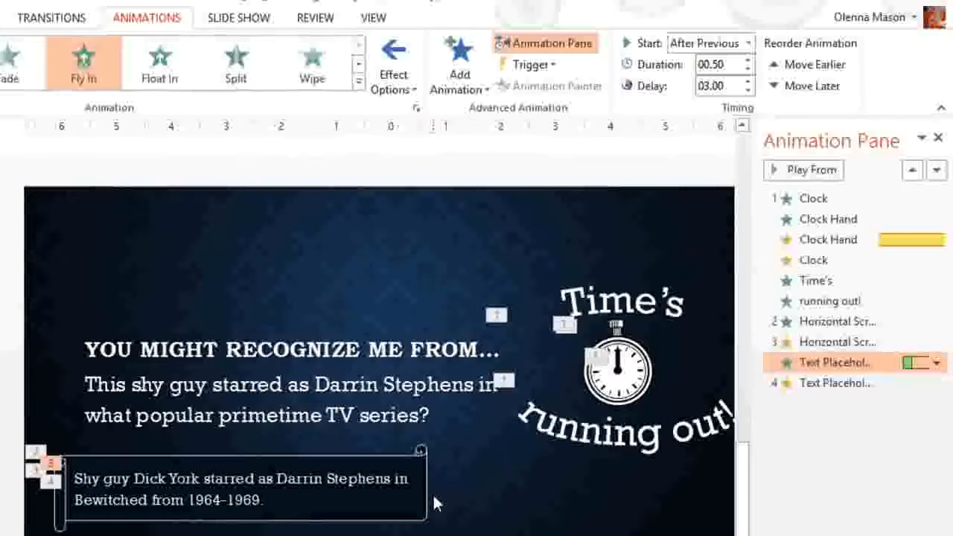